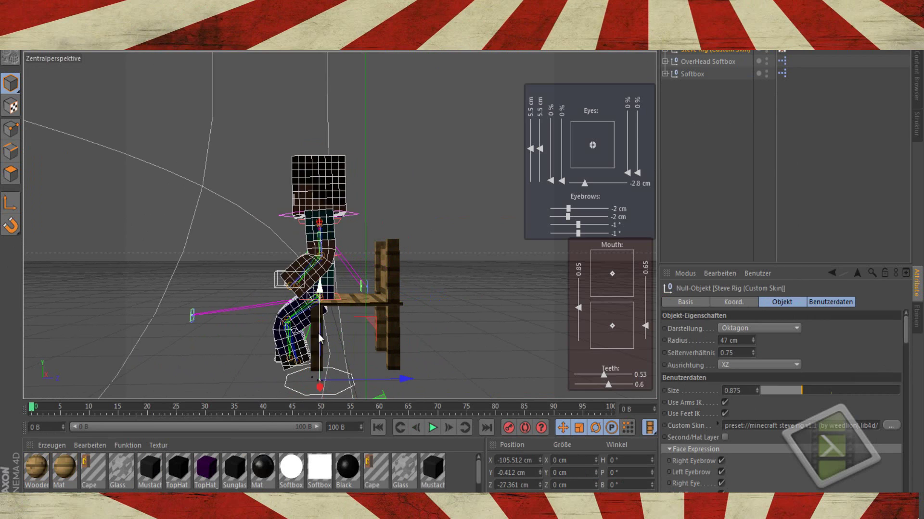
# Select the Steve Rig and raise the hang glider high above the characters.
pyautogui.click(348, 347)
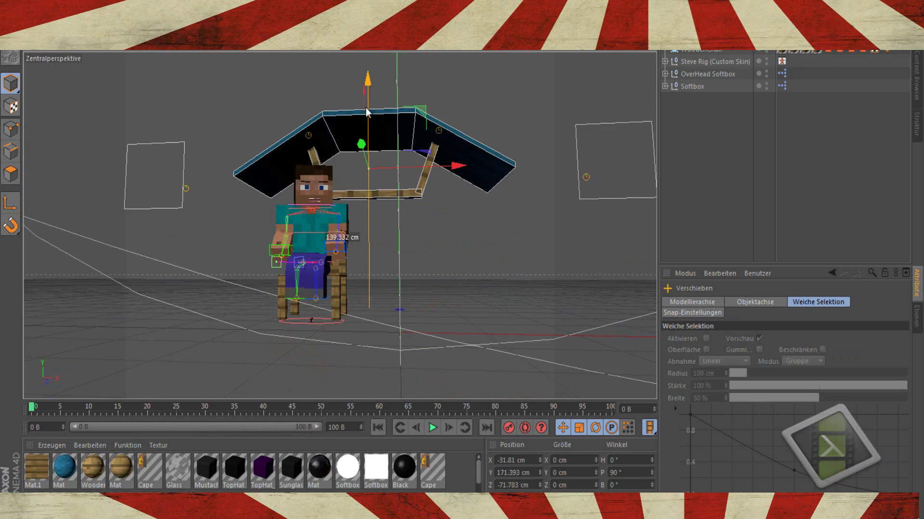
pyautogui.moveTo(363, 144); pyautogui.dragTo(323, 189)
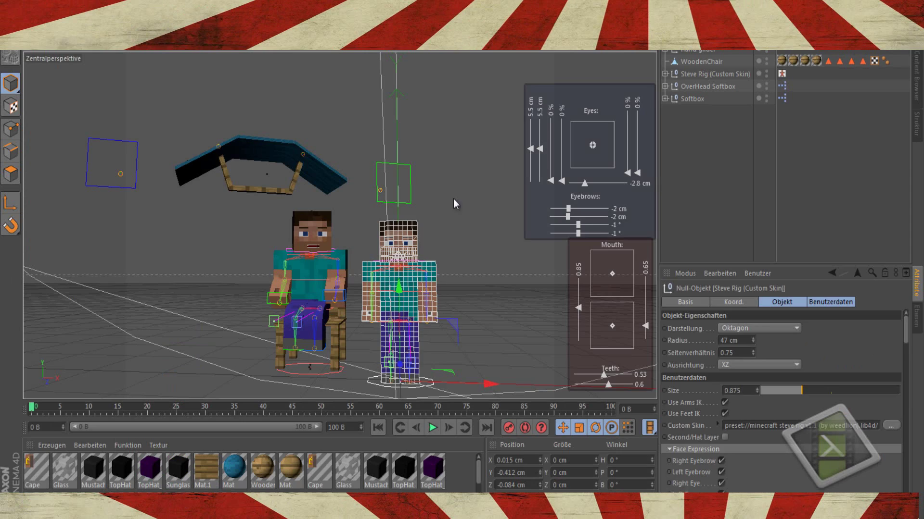
# Tilt the Steve rig forward with the Rotate tool, then select the chest.
pyautogui.press('r')
pyautogui.moveTo(462, 207); pyautogui.dragTo(462, 254)
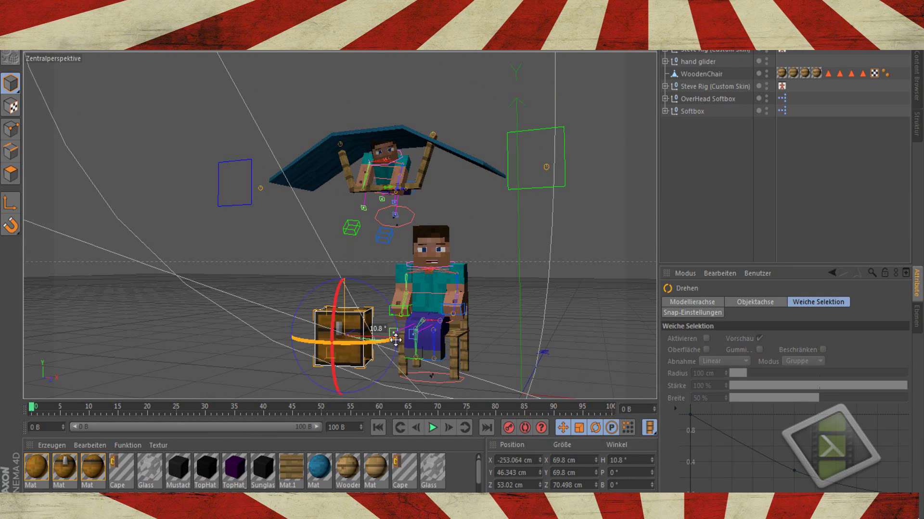
pyautogui.click(356, 328)
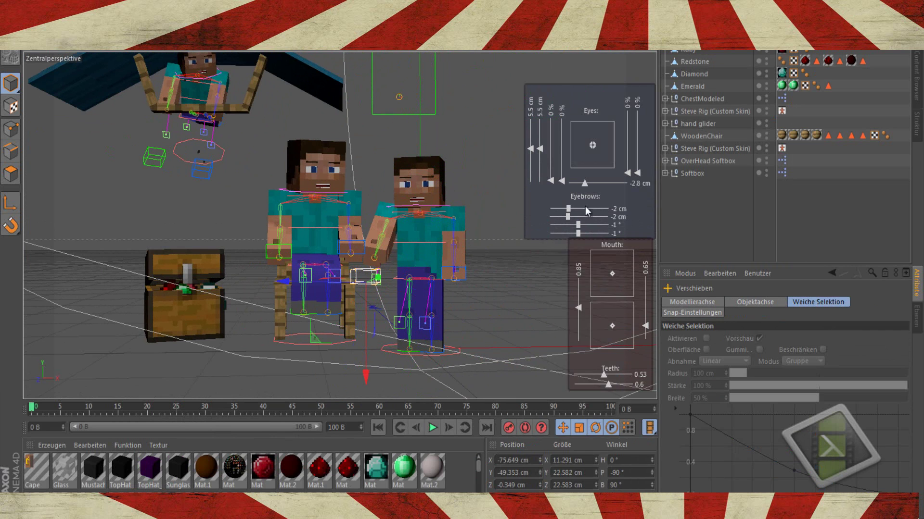
# Undo the last two hand moves and reposition the standing Steve's right hand controller.
pyautogui.rightClick(511, 247)
pyautogui.click(519, 264)
pyautogui.rightClick(515, 247)
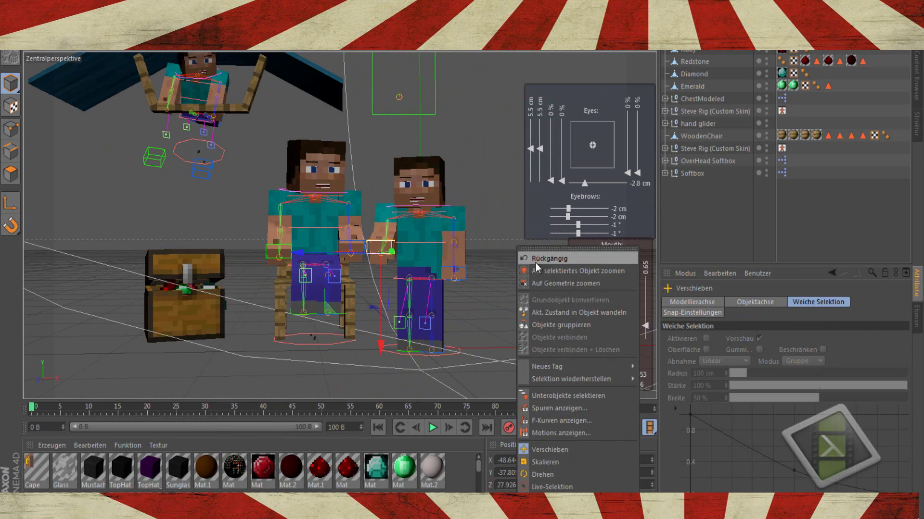
pyautogui.click(498, 265)
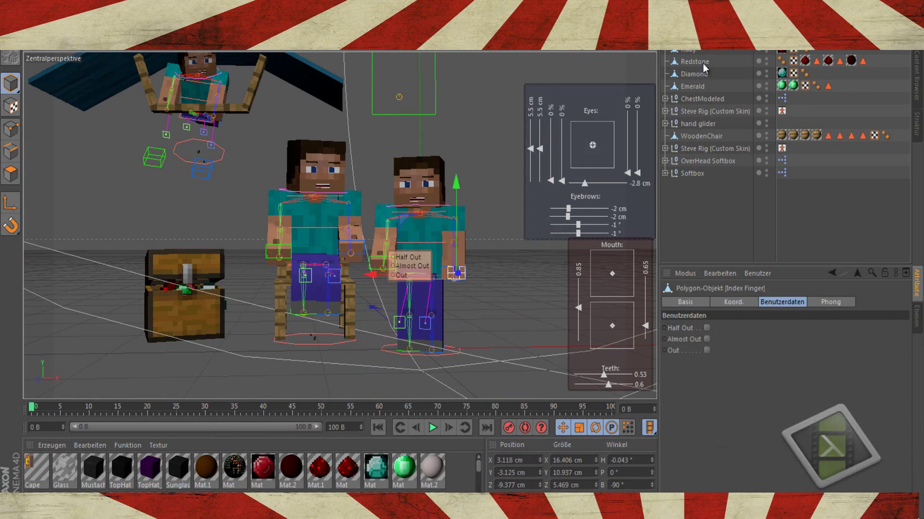
pyautogui.moveTo(454, 275); pyautogui.dragTo(451, 281)
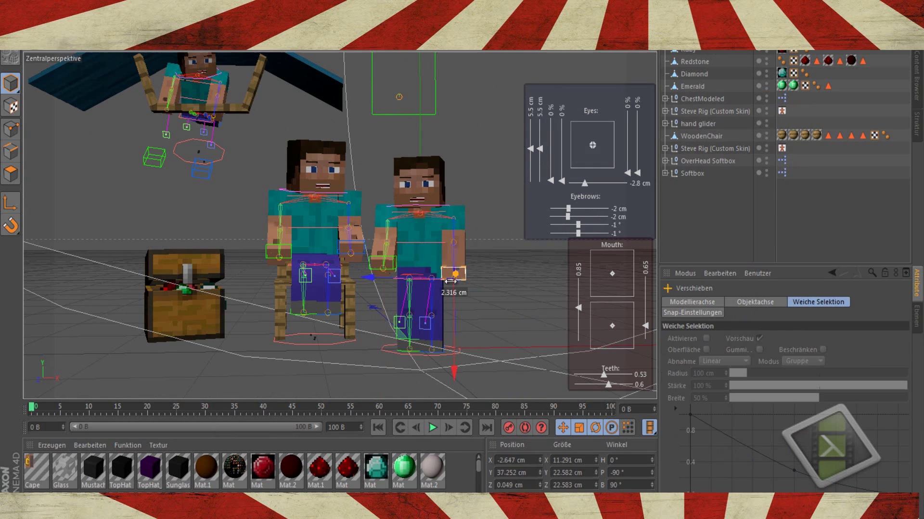
# Select the standing Steve rig and give him a red helmet.
pyautogui.click(449, 323)
pyautogui.click(721, 461)
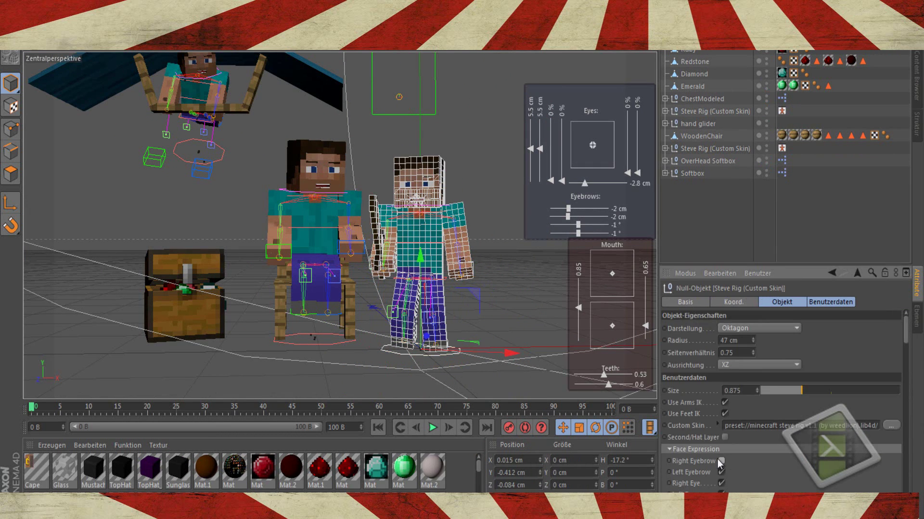
pyautogui.scroll(-5, 721, 461)
pyautogui.click(796, 405)
pyautogui.click(712, 377)
pyautogui.click(846, 458)
pyautogui.click(710, 405)
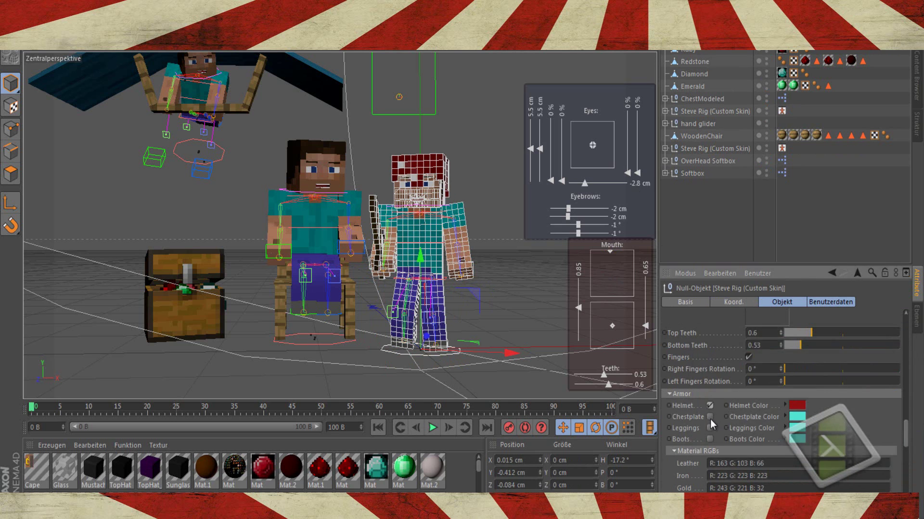
# Add a chestplate plus red leggings and red boots to the standing Steve.
pyautogui.click(797, 417)
pyautogui.click(709, 428)
pyautogui.click(797, 428)
pyautogui.click(709, 439)
pyautogui.click(797, 439)
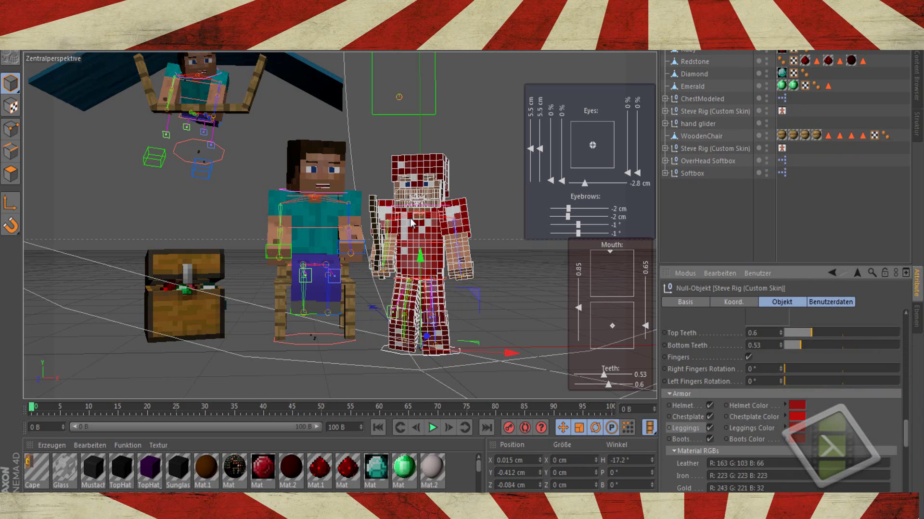
pyautogui.click(412, 223)
pyautogui.keyDown('alt'); pyautogui.moveTo(413, 222); pyautogui.dragTo(433, 241); pyautogui.keyUp('alt')
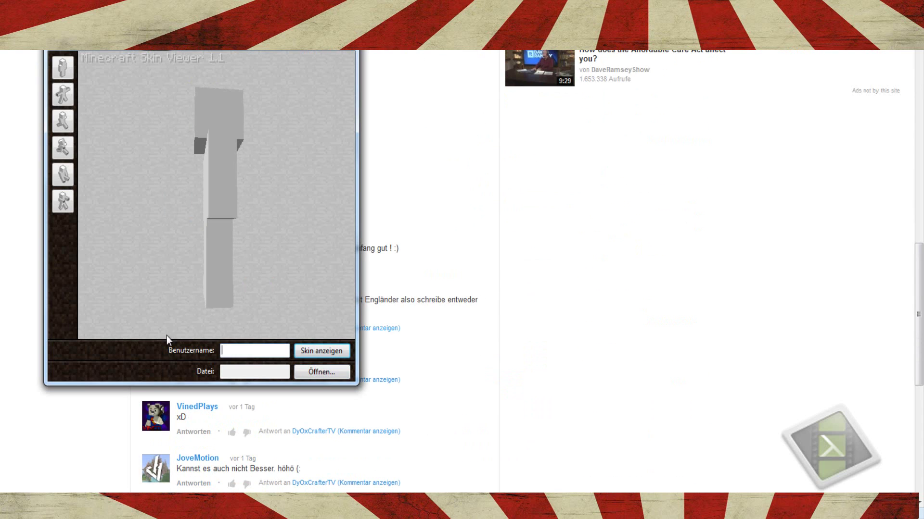
# Enter a player's username in the Benutzername field to look up their skin.
pyautogui.write('sipk')
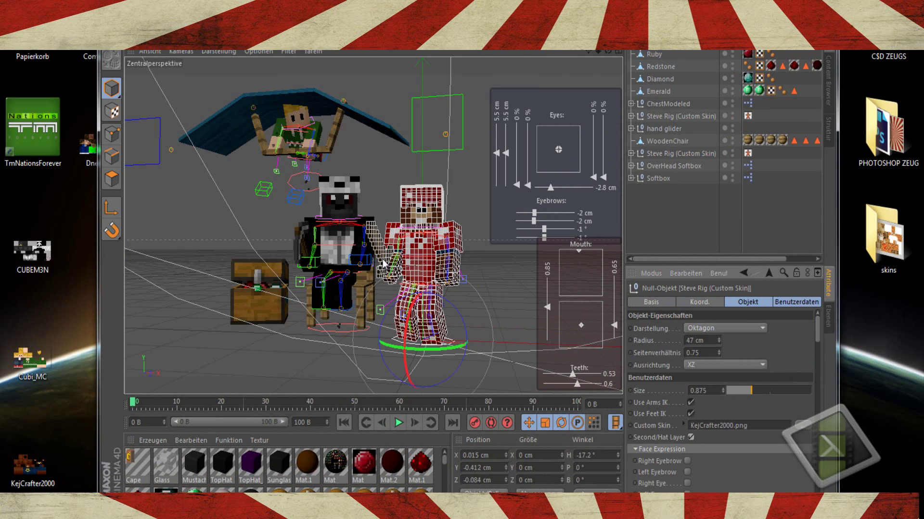
# Render the custom-skinned characters in the viewport.
pyautogui.hotkey('ctrl', 'r')
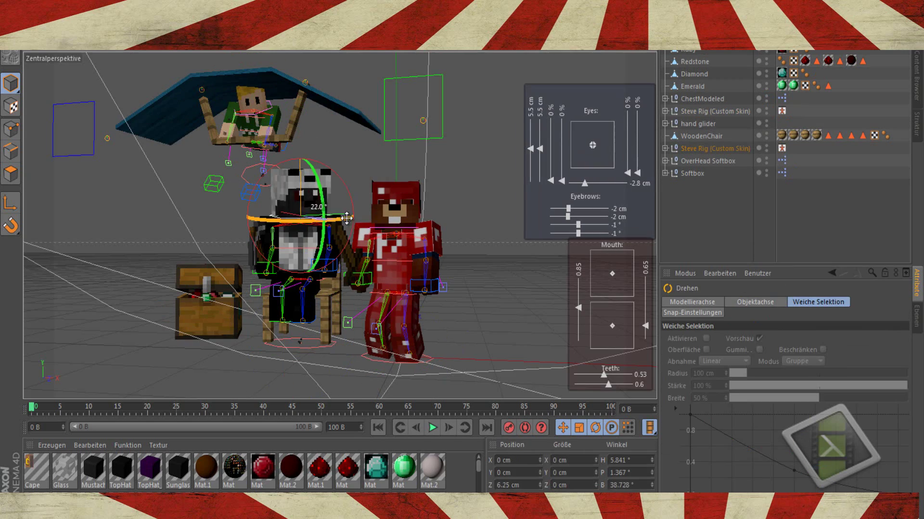
# Re-angle the side softbox and the overhead softbox.
pyautogui.scroll(-5, 464, 260)
pyautogui.click(383, 174)
pyautogui.press('e')
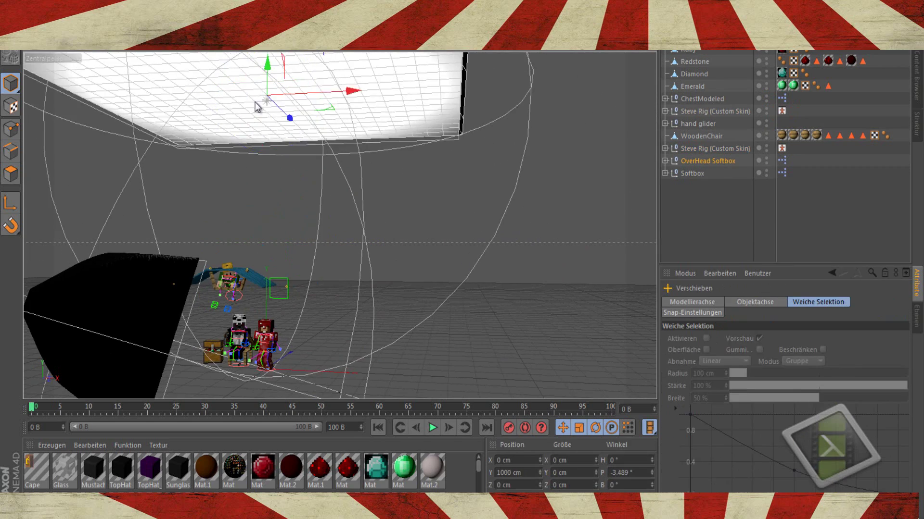
pyautogui.moveTo(626, 104)
pyautogui.keyDown('alt'); pyautogui.mouseDown()
pyautogui.moveTo(458, 256)
pyautogui.moveTo(252, 374)
pyautogui.mouseUp(); pyautogui.keyUp('alt')
pyautogui.press('r')
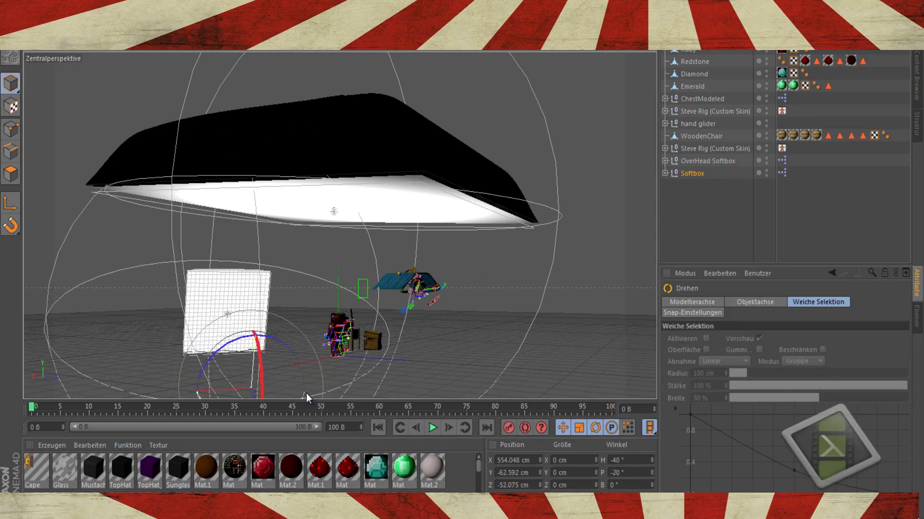
pyautogui.moveTo(535, 78)
pyautogui.keyDown('alt'); pyautogui.mouseDown()
pyautogui.moveTo(487, 340)
pyautogui.moveTo(635, 55)
pyautogui.mouseUp(); pyautogui.keyUp('alt')
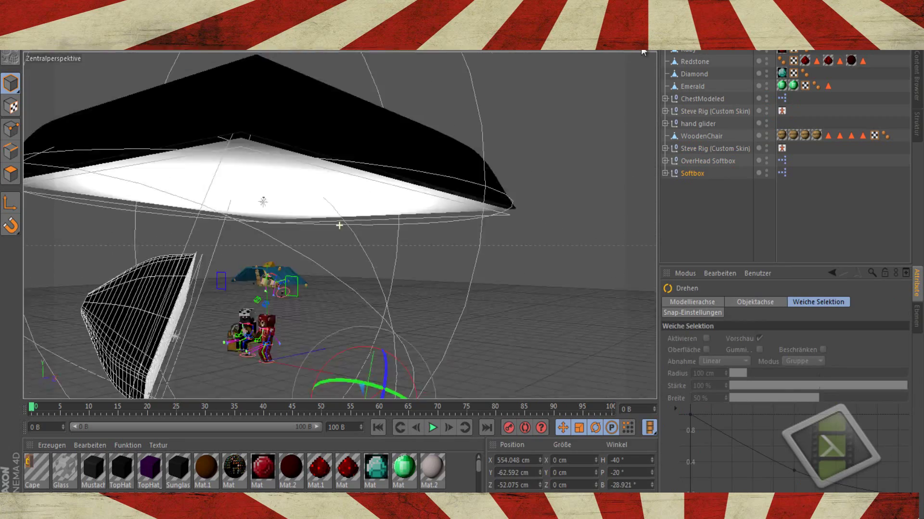
pyautogui.click(707, 160)
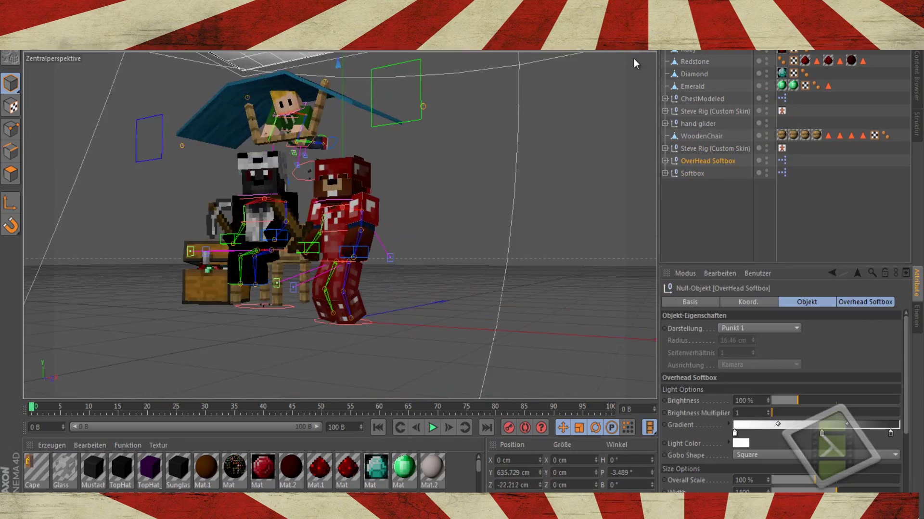
pyautogui.press('F5')
pyautogui.press('F1')
pyautogui.keyDown('alt'); pyautogui.moveTo(461, 249); pyautogui.dragTo(313, 82); pyautogui.keyUp('alt')
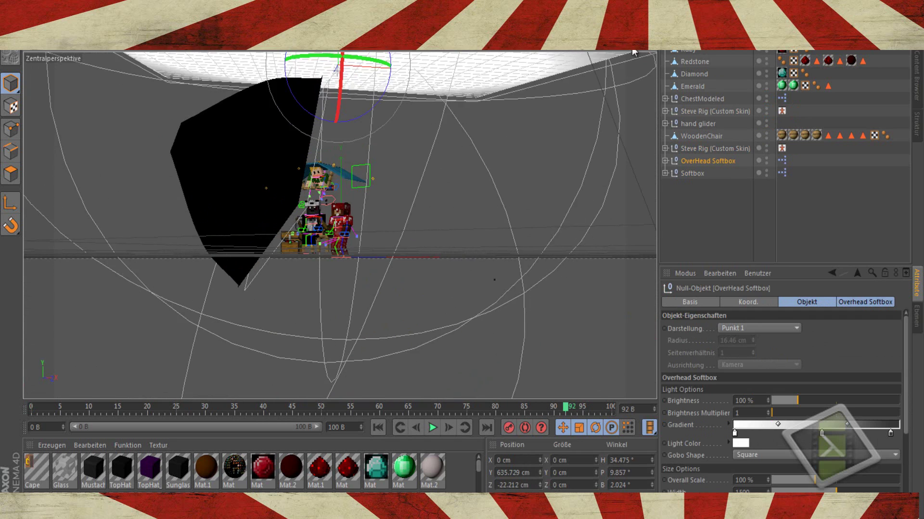
# Add Linseneffekte and Schärfentiefe in Render Settings and render to the Picture Viewer.
pyautogui.hotkey('ctrl', 'b')
pyautogui.click(83, 213)
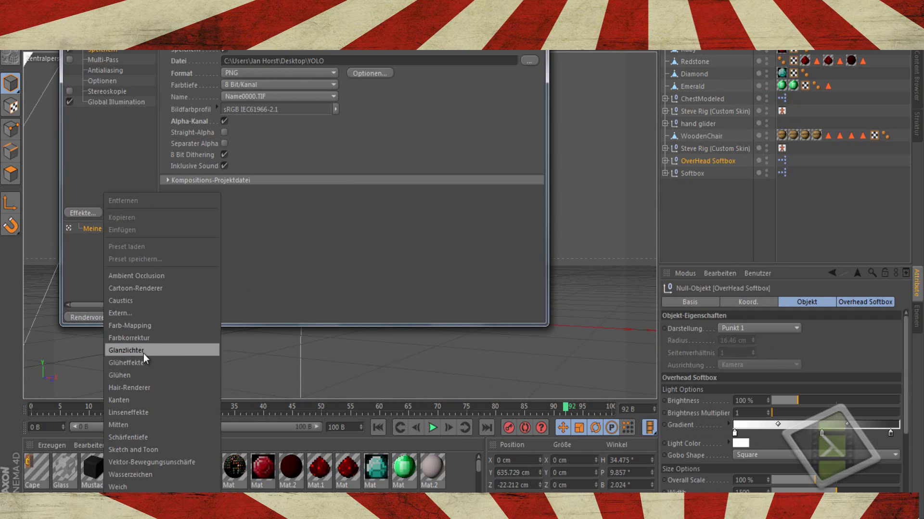
pyautogui.click(143, 354)
pyautogui.click(86, 212)
pyautogui.click(135, 437)
pyautogui.hotkey('shift', 'r')
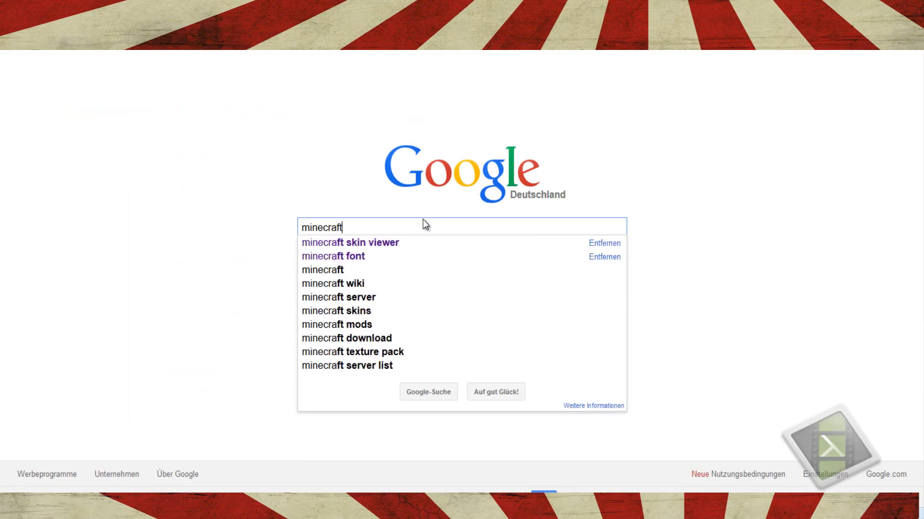
# Scroll through the Google Images results for 'minecraft'.
pyautogui.scroll(3, 293, 226)
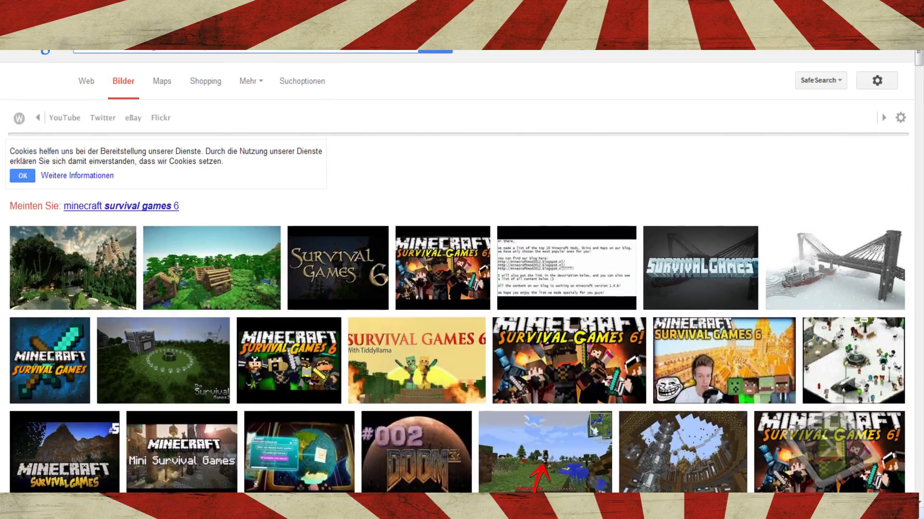
pyautogui.scroll(-5, 310, 128)
pyautogui.scroll(-10, 311, 128)
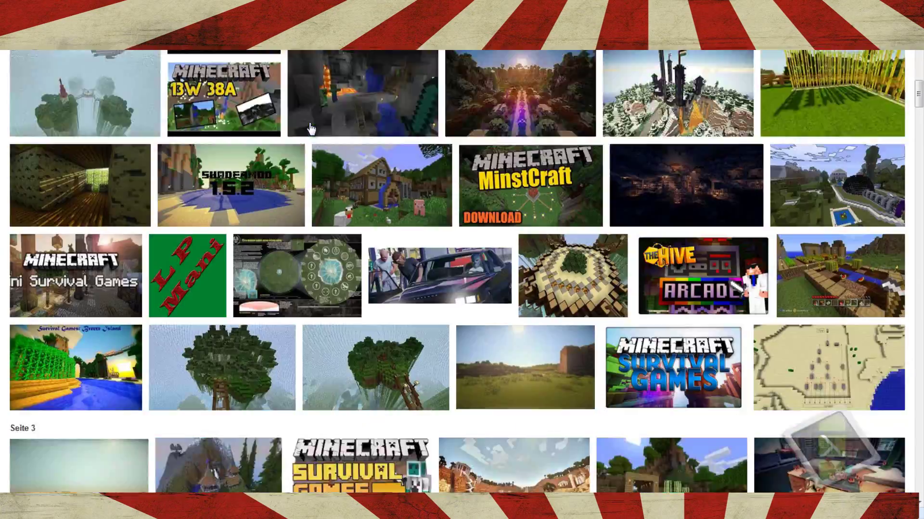
pyautogui.scroll(-10, 310, 128)
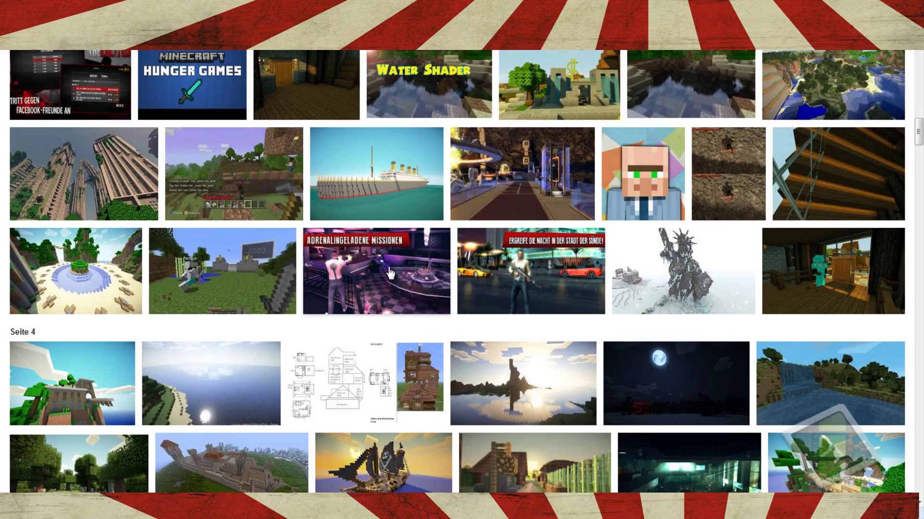
pyautogui.scroll(-2, 101, 217)
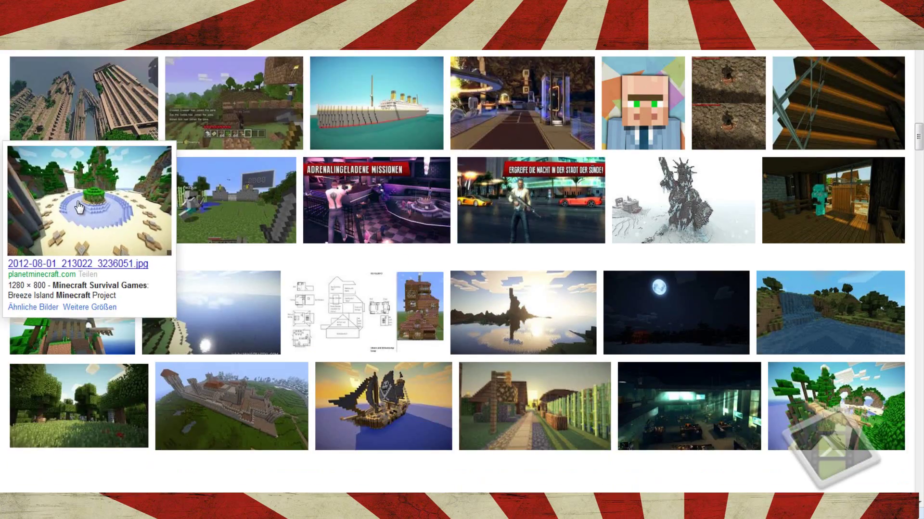
pyautogui.scroll(-3, 101, 217)
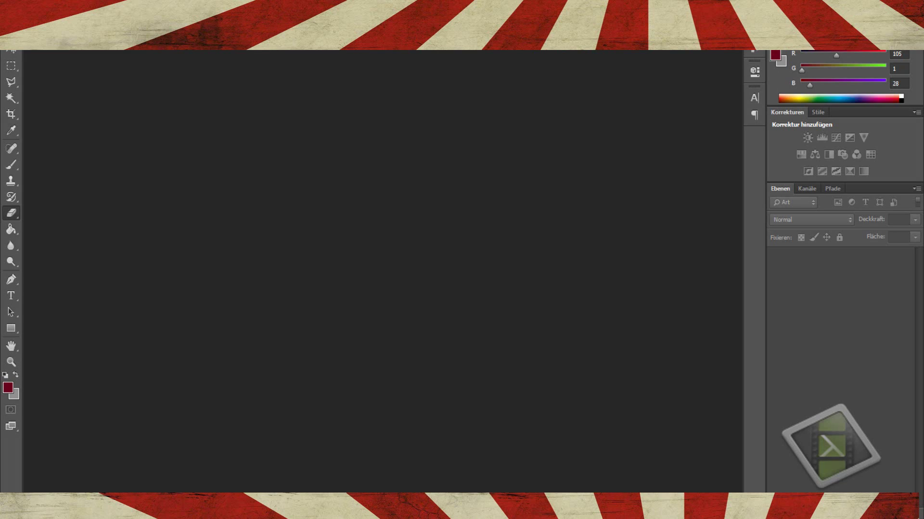
# Create a new 'Bilbo love you' document and bring in the Text template PSD.
pyautogui.hotkey('ctrl', 'n')
pyautogui.write('Bilbo love you')
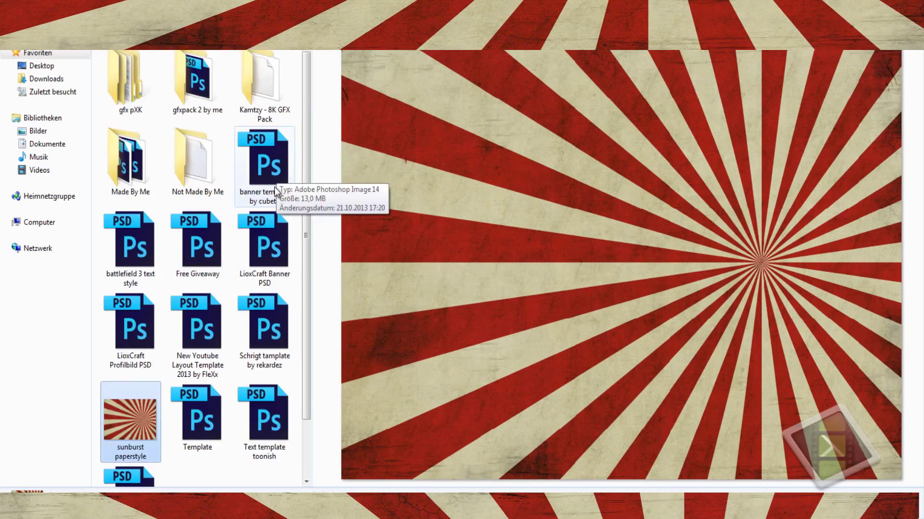
pyautogui.moveTo(267, 375); pyautogui.dragTo(269, 411)
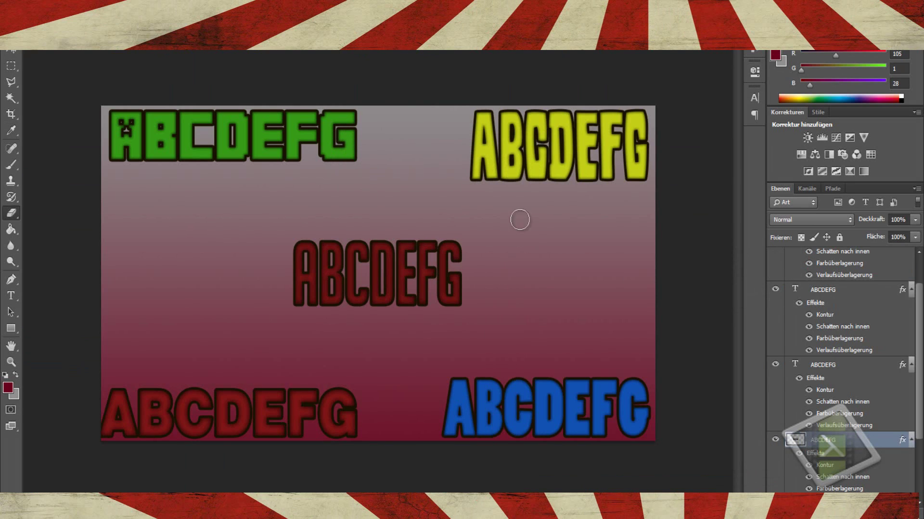
# Replace the blue ABCDEFG sample with the title text and tilt it counter-clockwise.
pyautogui.click(11, 297)
pyautogui.doubleClick(448, 404)
pyautogui.write('TKA')
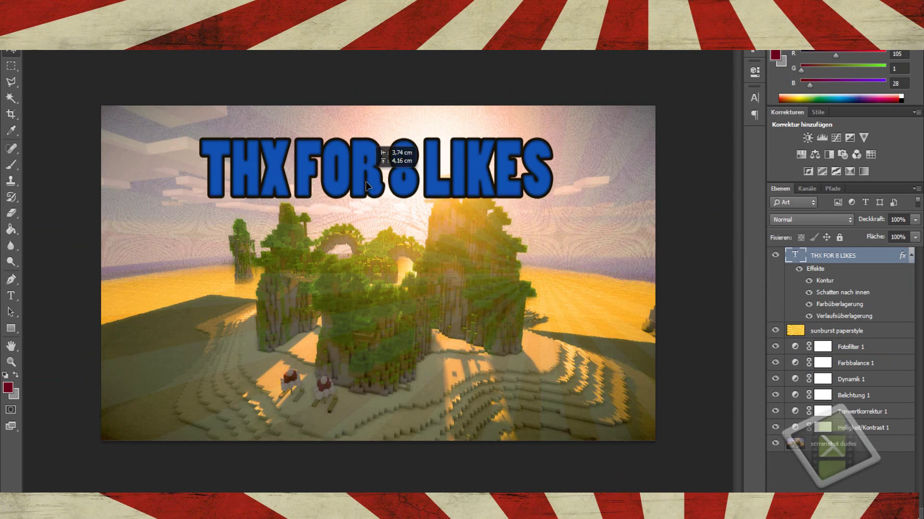
pyautogui.rightClick(437, 174)
pyautogui.click(467, 210)
pyautogui.moveTo(466, 211); pyautogui.dragTo(465, 261)
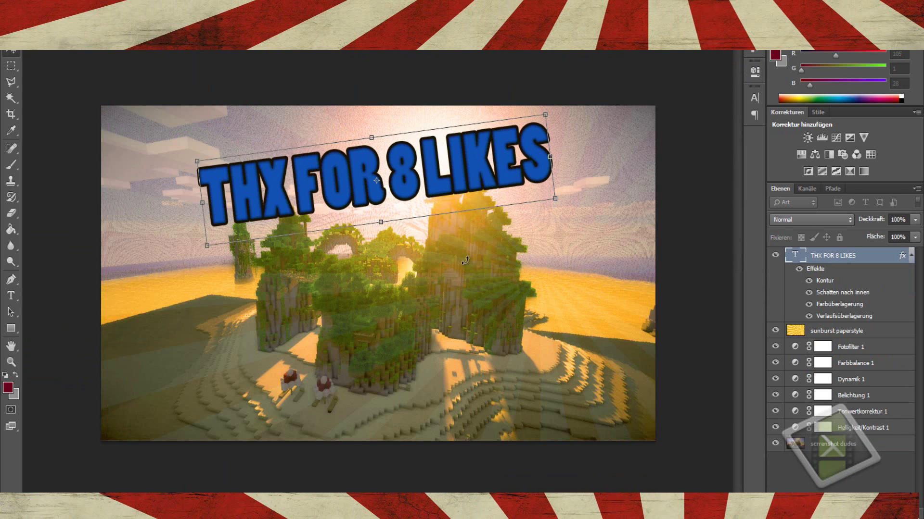
pyautogui.moveTo(407, 183); pyautogui.dragTo(390, 173)
pyautogui.moveTo(475, 223); pyautogui.dragTo(472, 223)
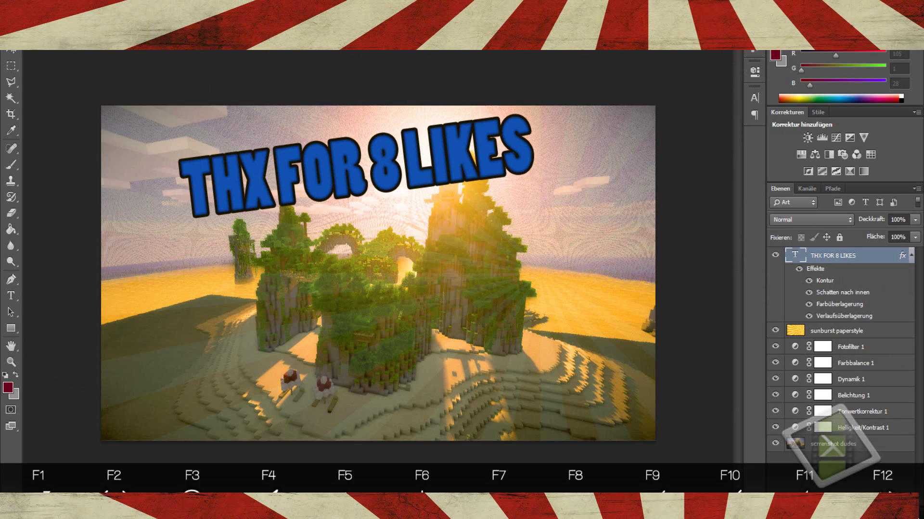
pyautogui.click(462, 44)
# Duplicate the title layer for a faded copy and place the character render.
pyautogui.hotkey('ctrl', 'j')
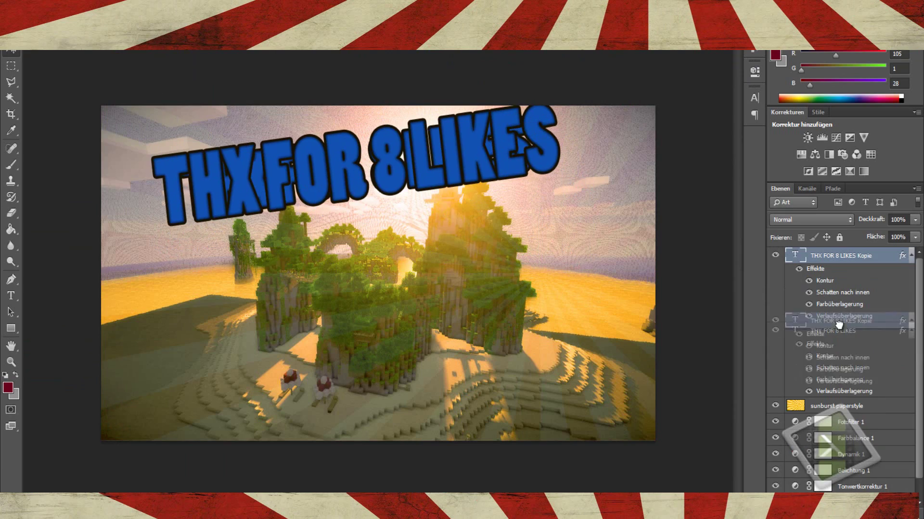
pyautogui.click(466, 228)
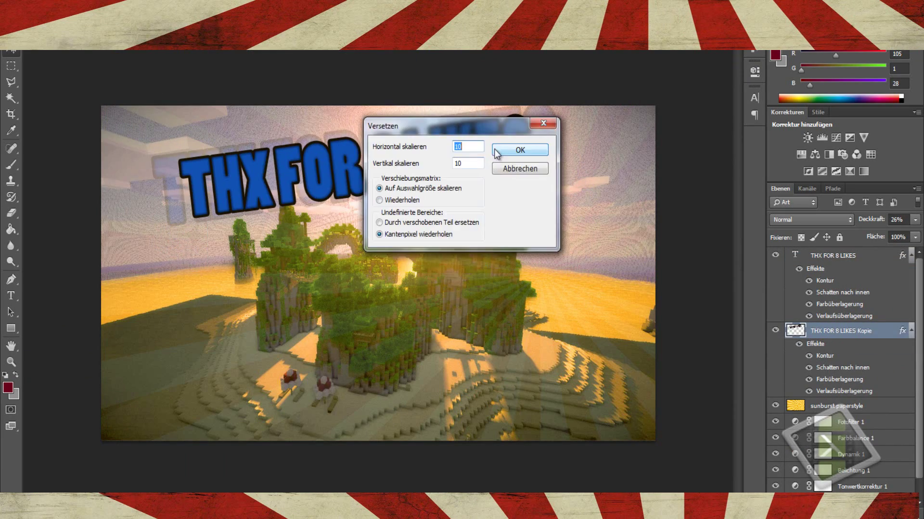
pyautogui.press('Escape')
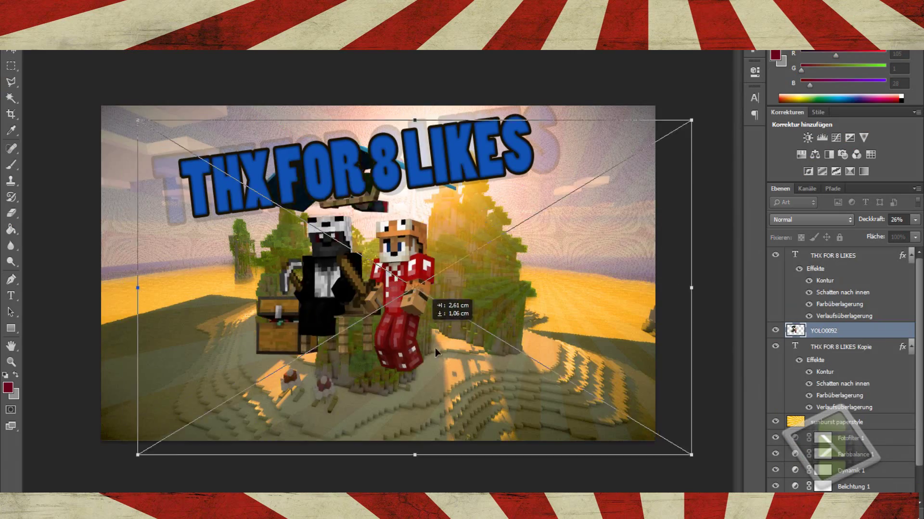
pyautogui.press('Return')
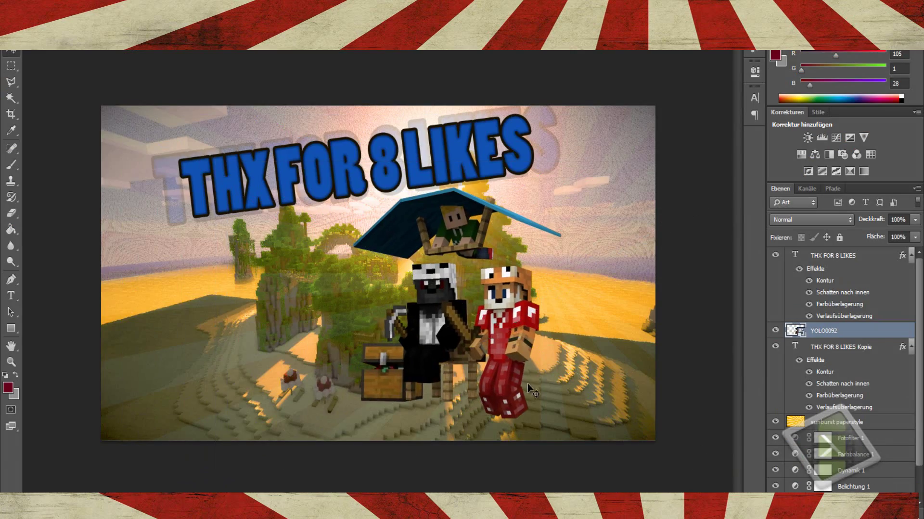
# Style the character render with gloss, outer glow and a coloured outline.
pyautogui.click(598, 301)
pyautogui.click(577, 328)
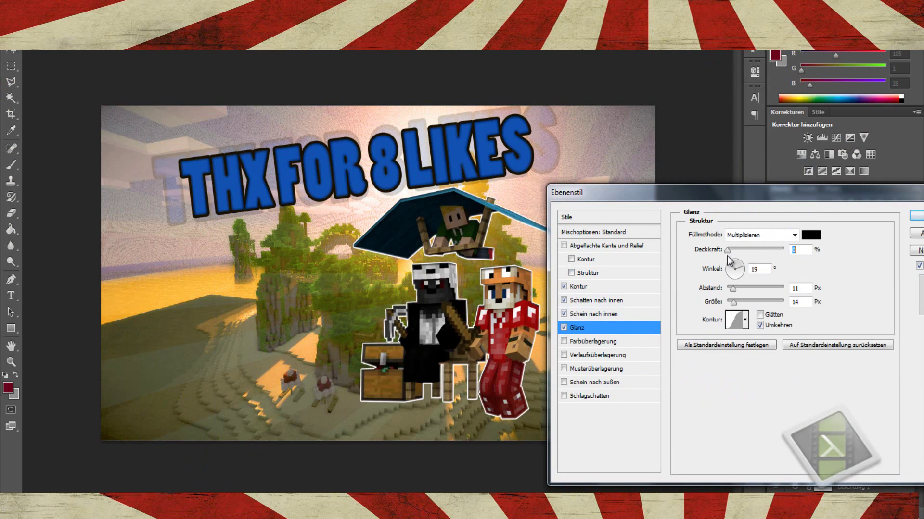
pyautogui.click(593, 341)
pyautogui.click(916, 216)
pyautogui.doubleClick(856, 331)
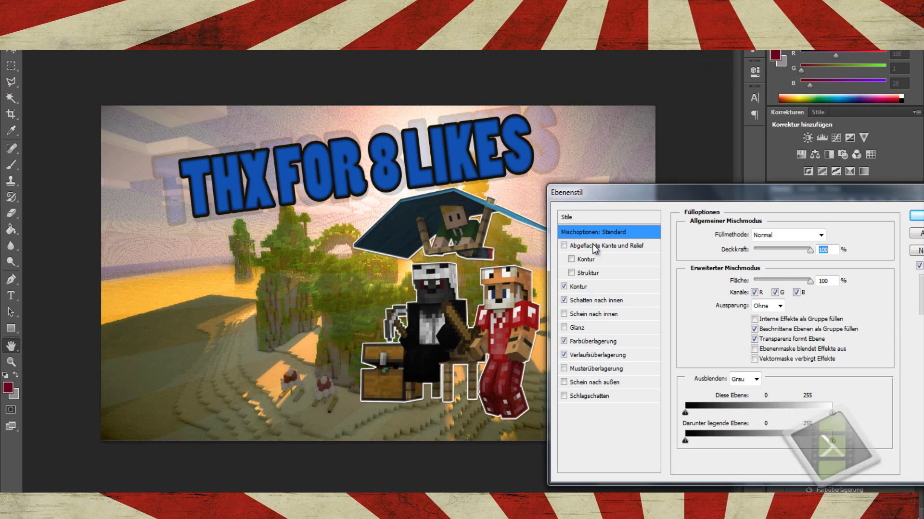
pyautogui.click(584, 324)
pyautogui.click(589, 380)
pyautogui.press('Return')
pyautogui.rightClick(856, 441)
pyautogui.click(708, 67)
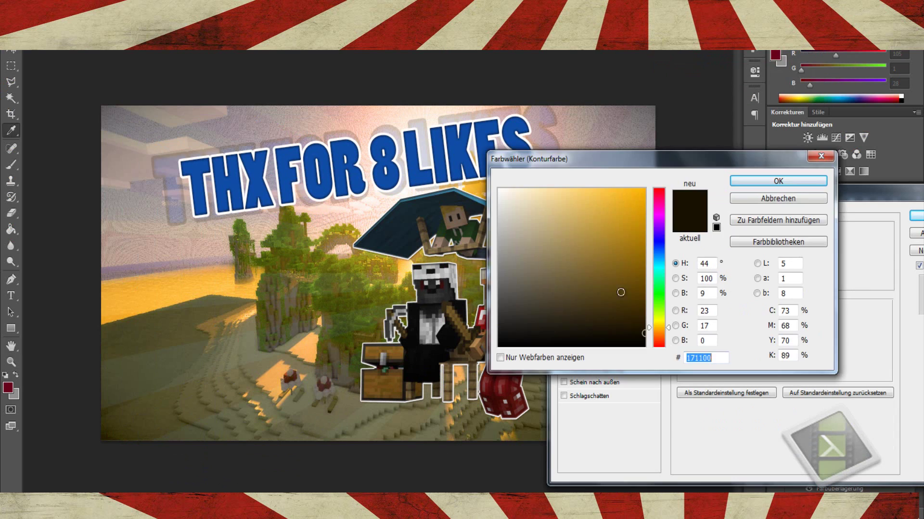
pyautogui.click(593, 399)
# Draw a gradient overlay rectangle at 47% opacity and save the thumbnail.
pyautogui.press('Return')
pyautogui.press('u')
pyautogui.moveTo(111, 124); pyautogui.dragTo(391, 474)
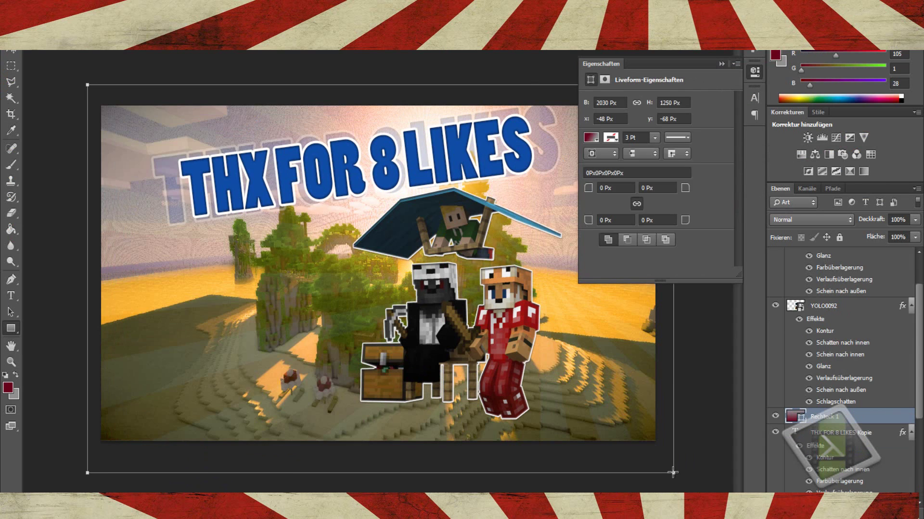
pyautogui.click(591, 137)
pyautogui.click(915, 219)
pyautogui.moveTo(915, 234); pyautogui.dragTo(884, 237)
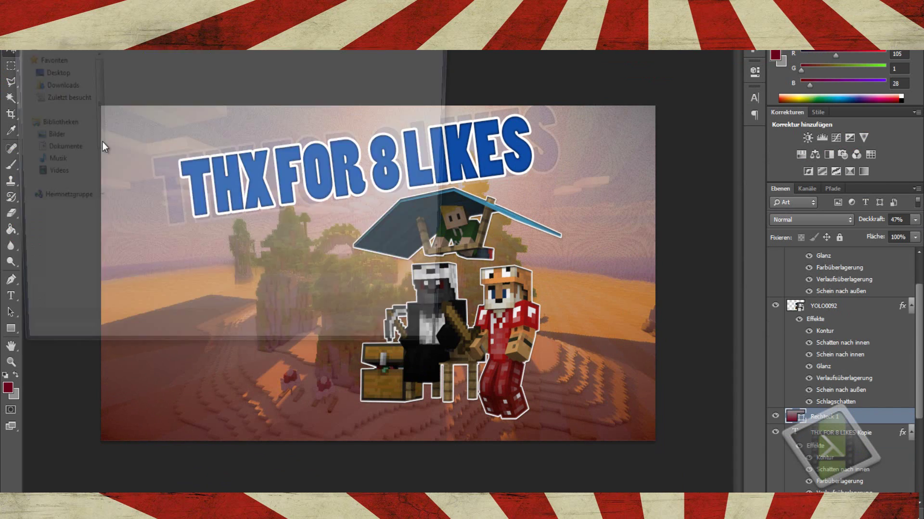
pyautogui.hotkey('ctrl', 'shift', 's')
pyautogui.press('Escape')
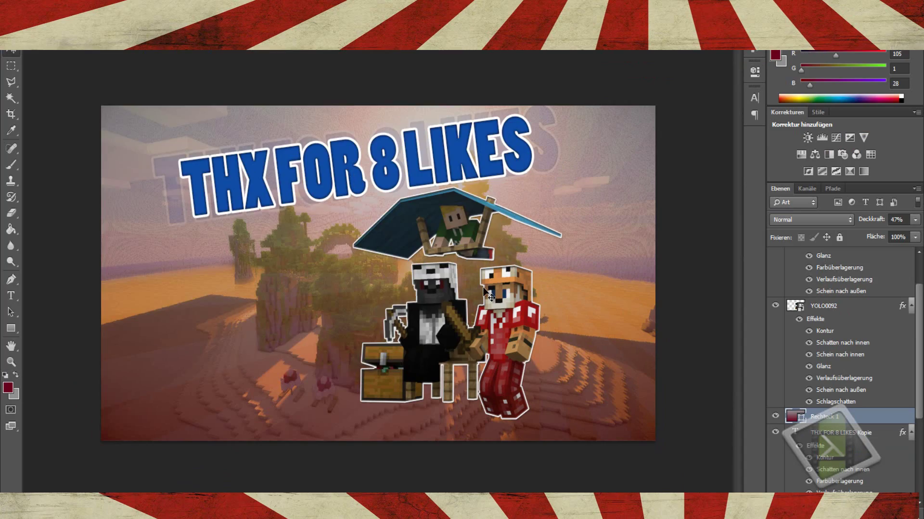